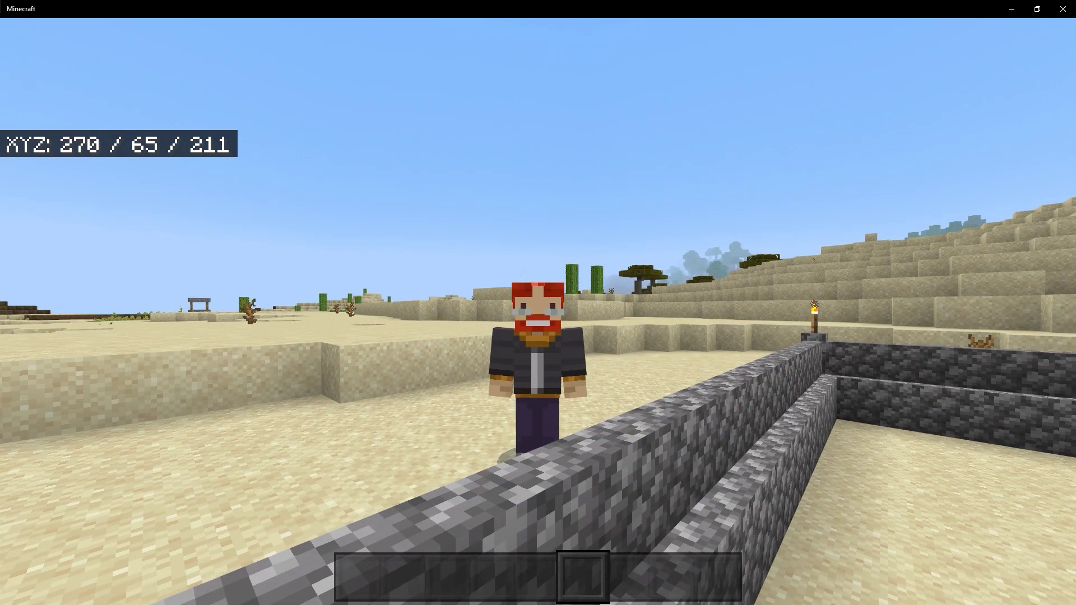
key(w)
key(space)
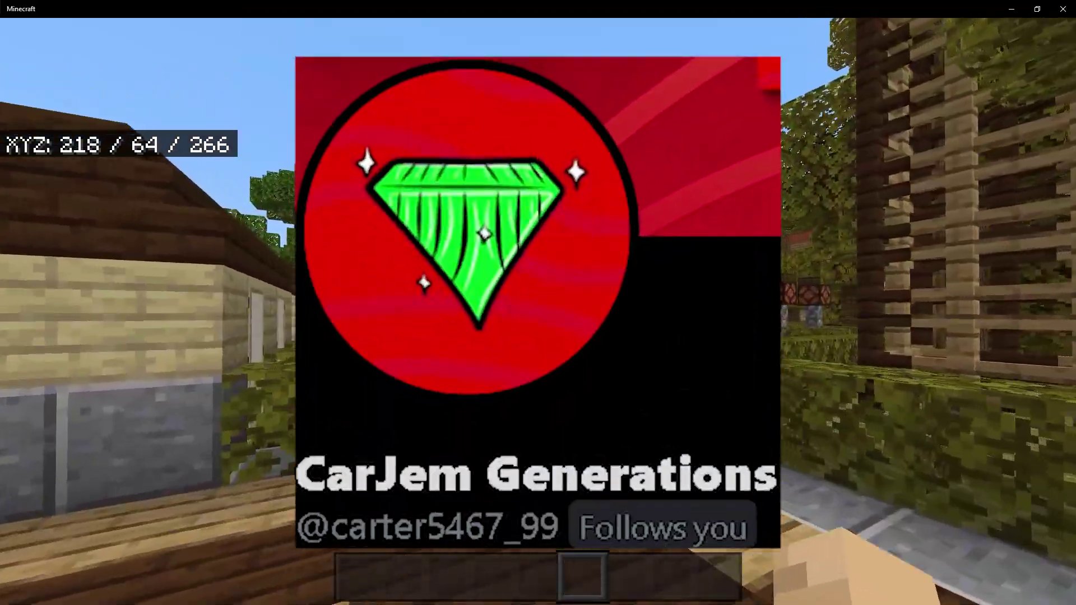
key(w)
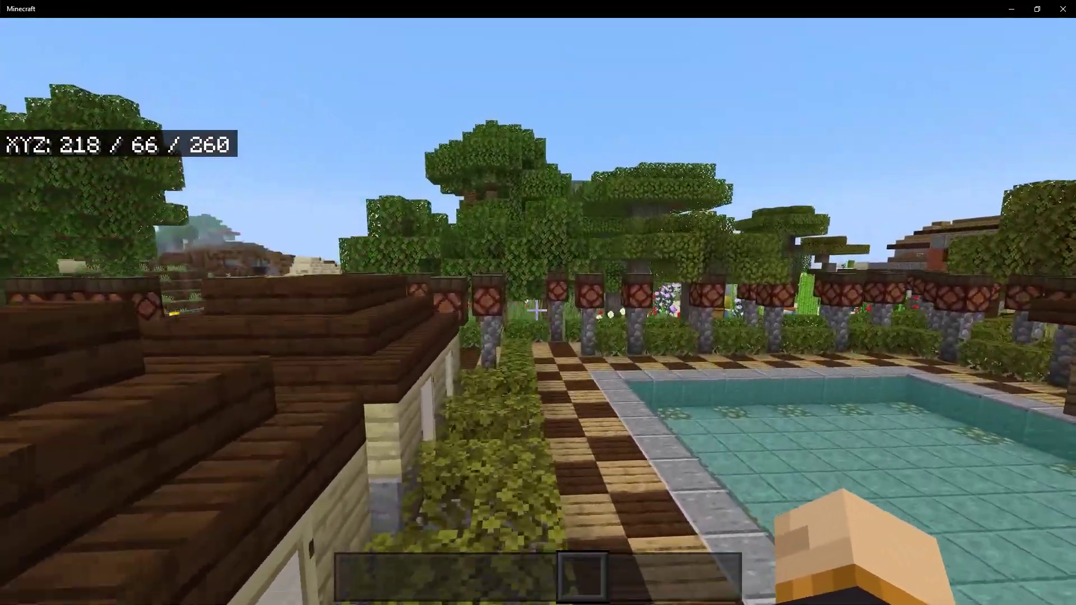
key(w)
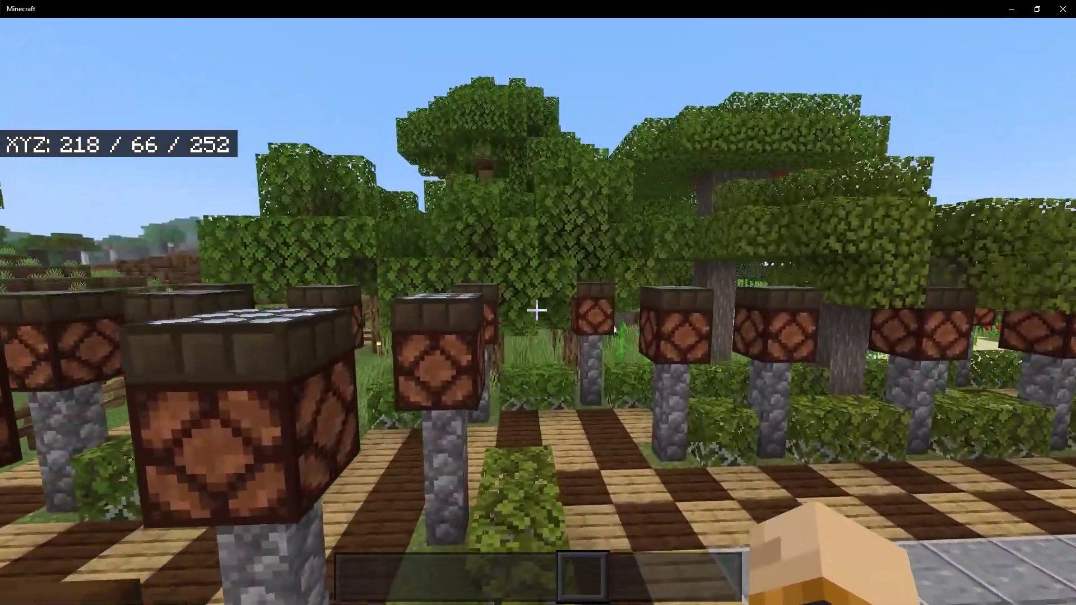
key(w)
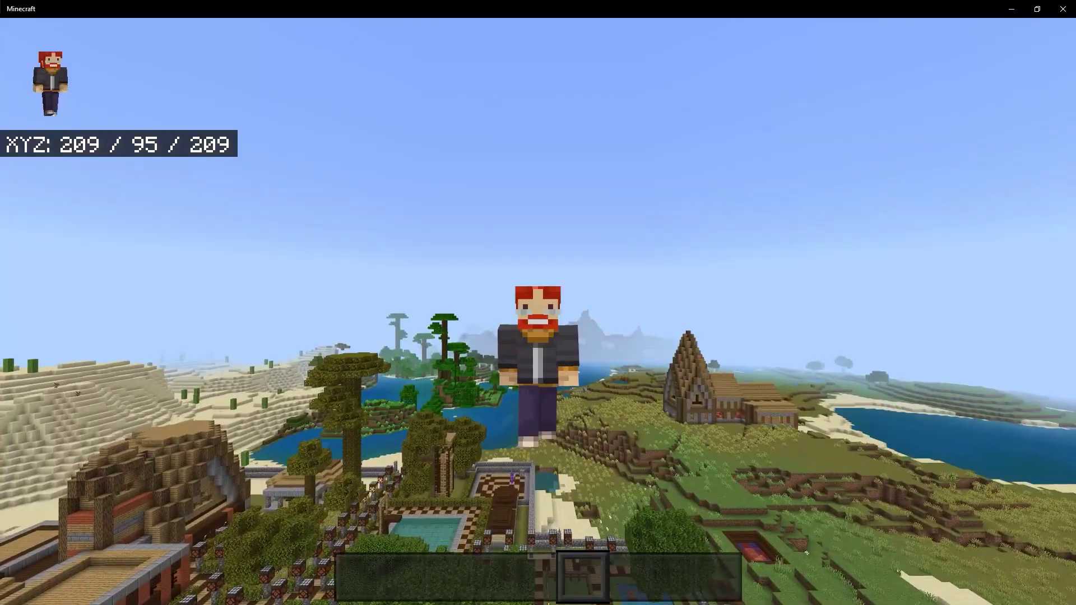
key(w)
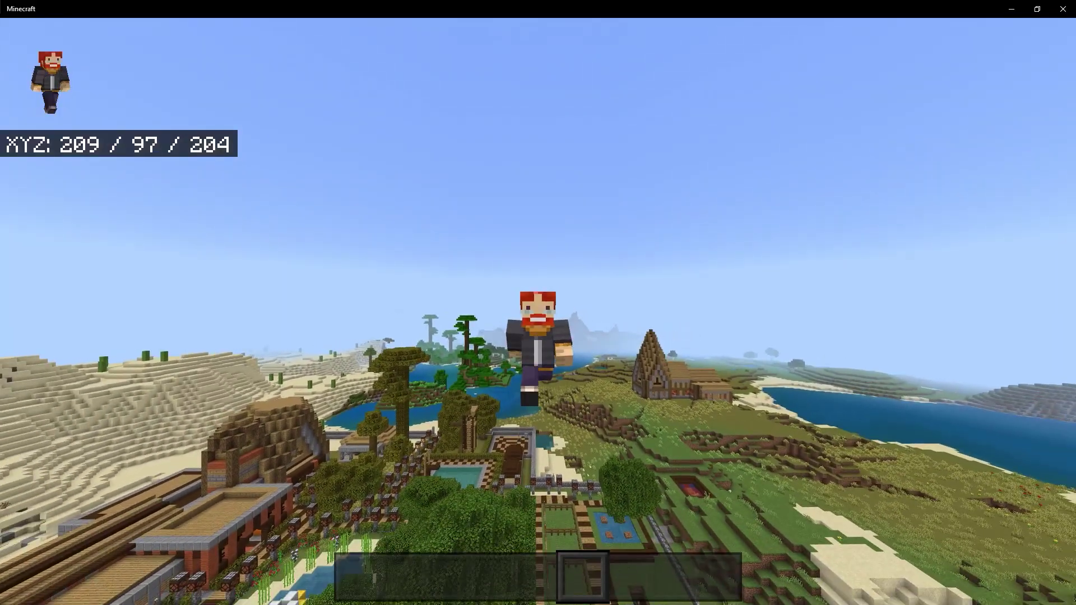
key(w)
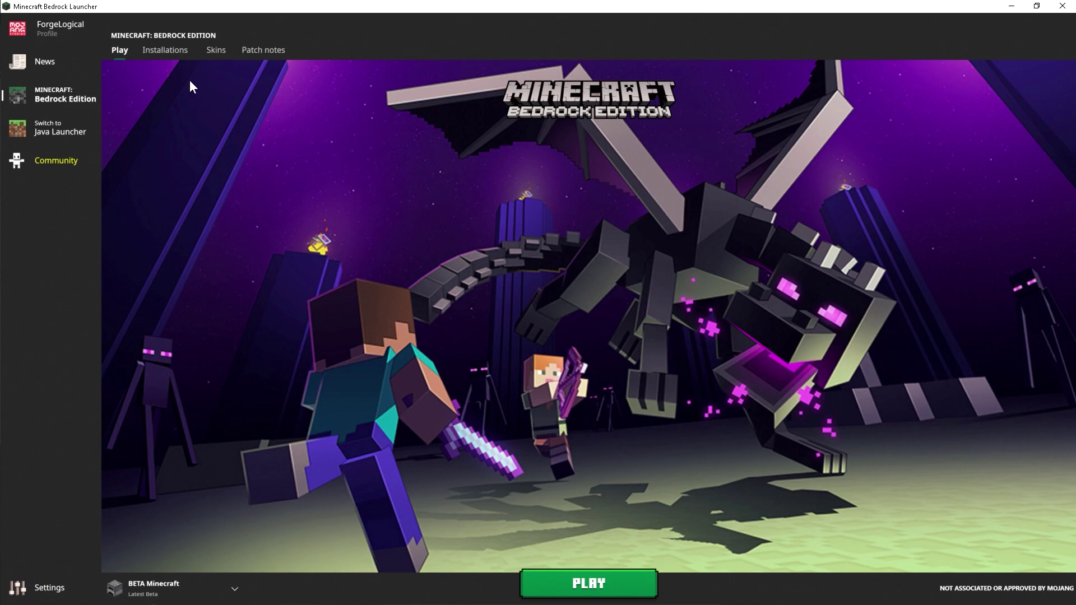
Open the data folder of the Addon Development installation and examine its contents and path
click(184, 60)
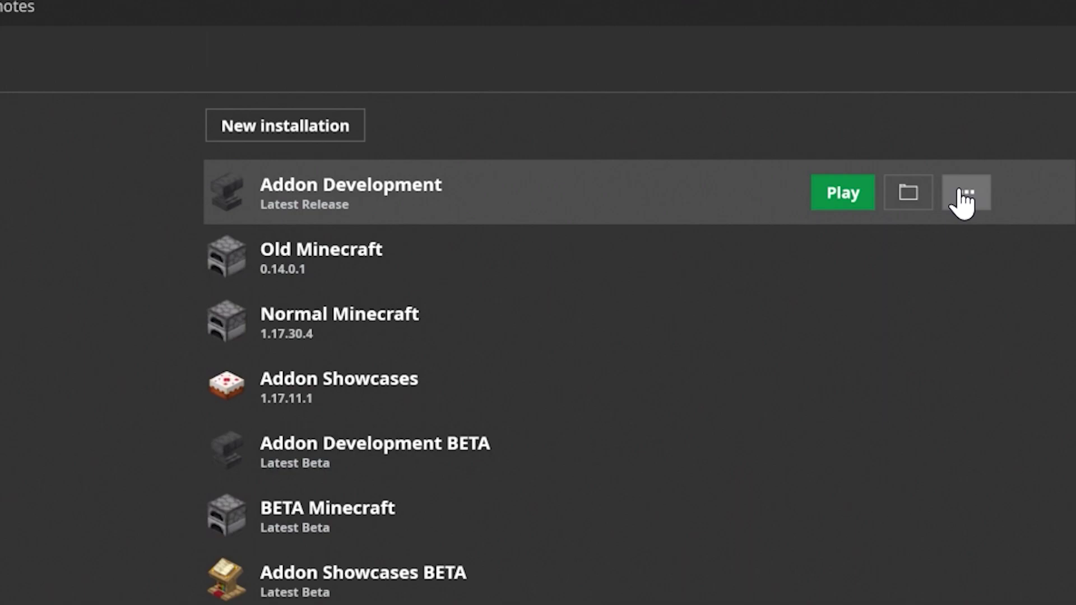
click(908, 193)
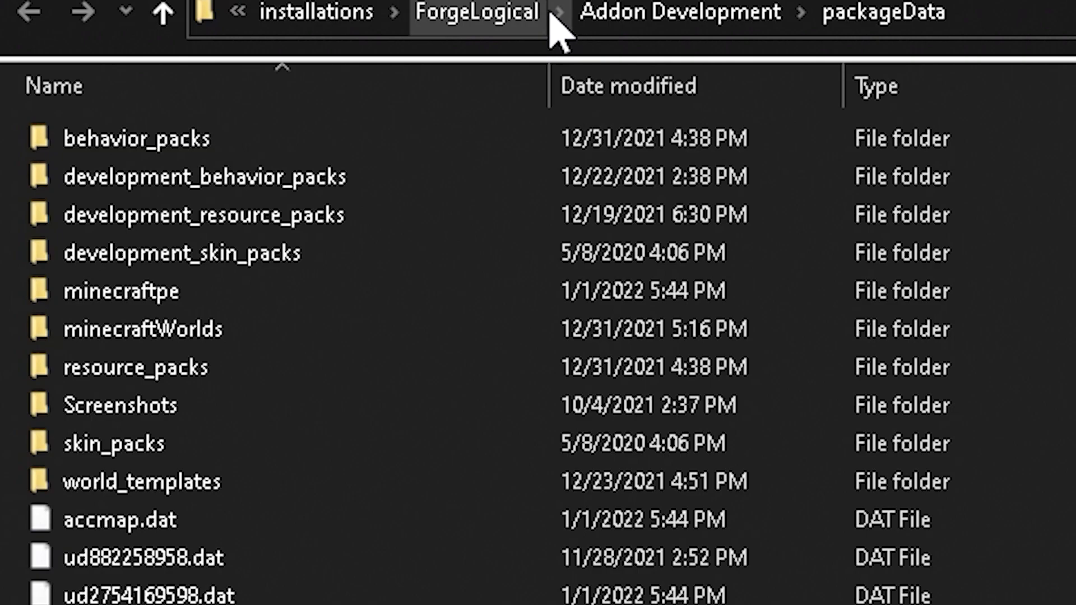
click(532, 16)
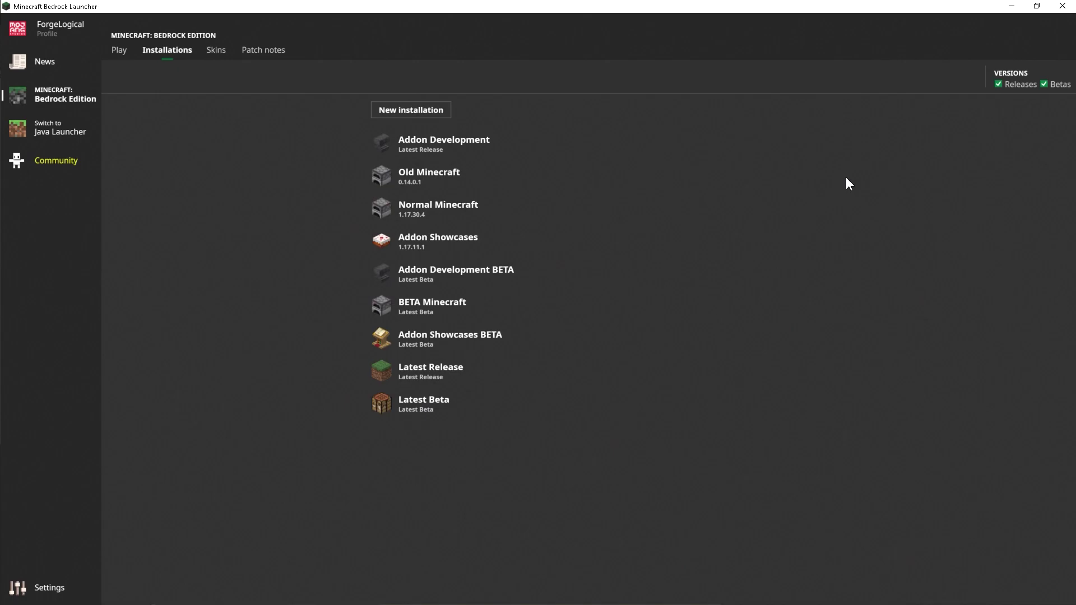
Start a new installation and choose the TNT block as its icon
mouse_move(755, 148)
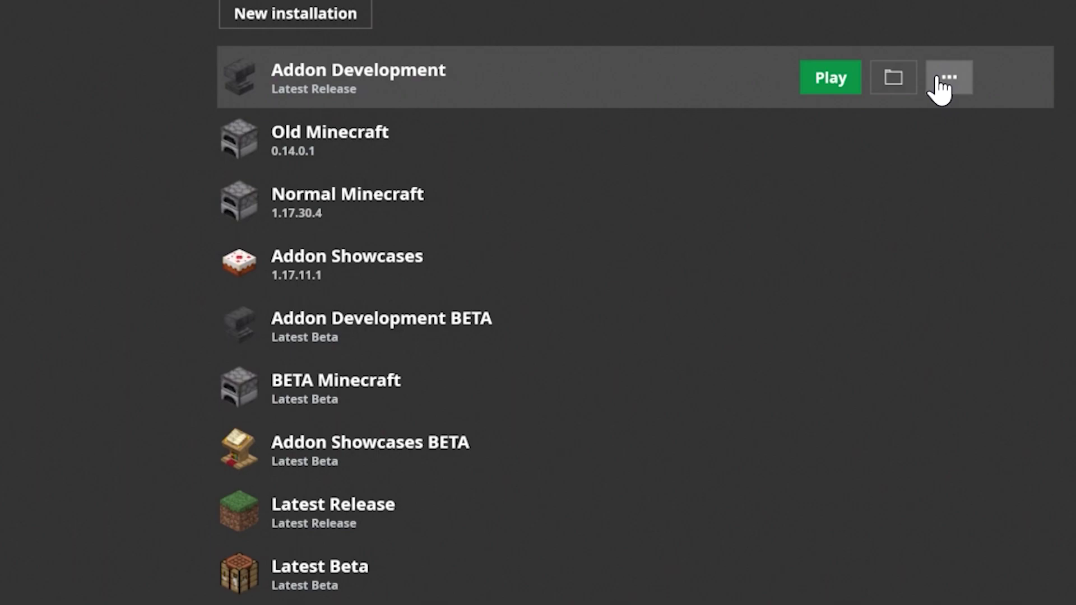
click(285, 29)
click(476, 135)
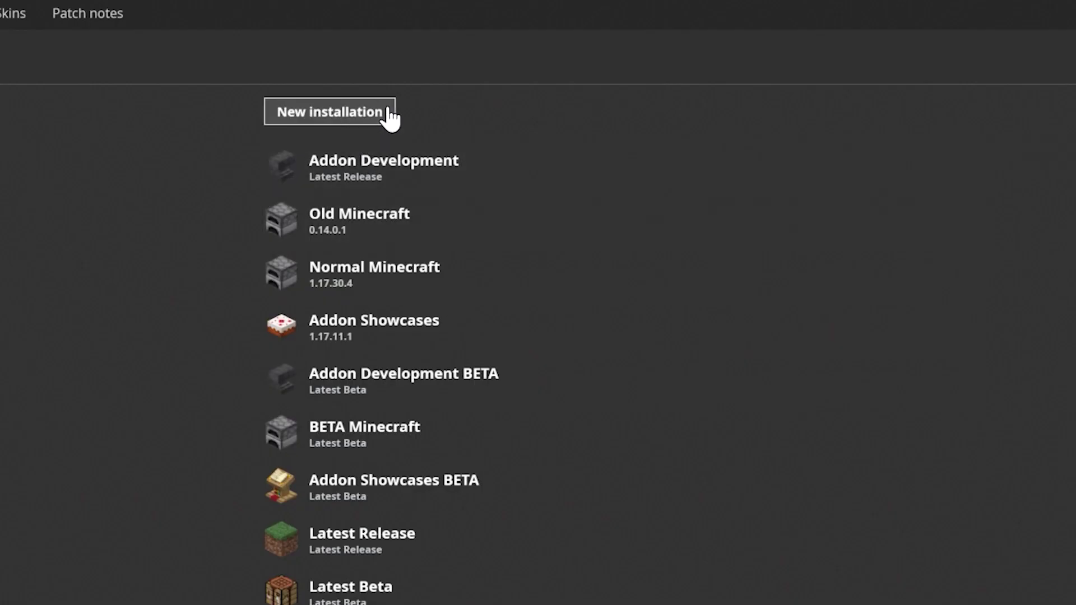
click(389, 116)
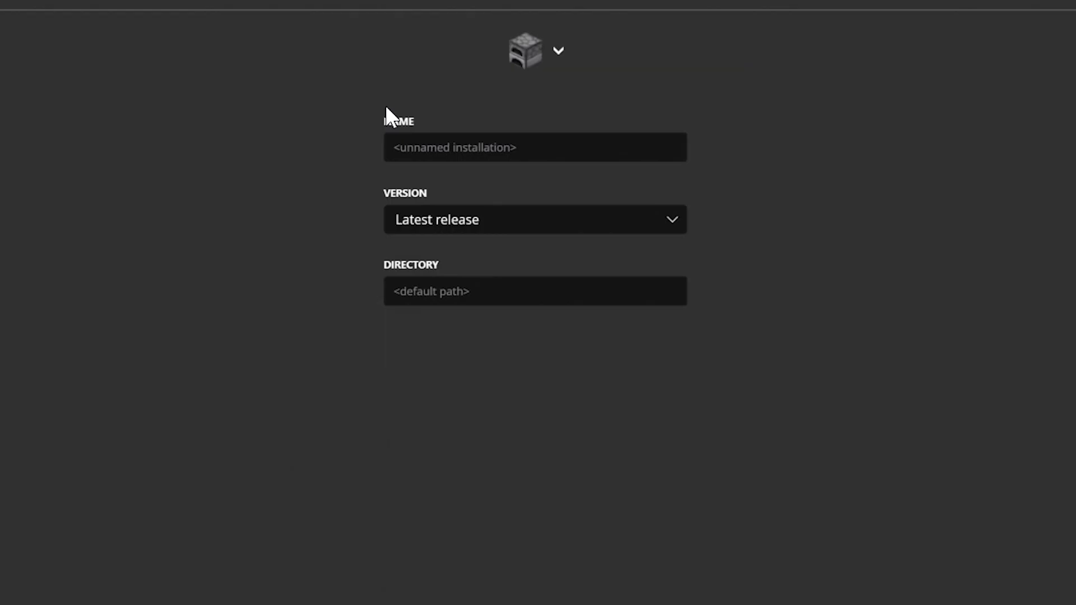
click(527, 56)
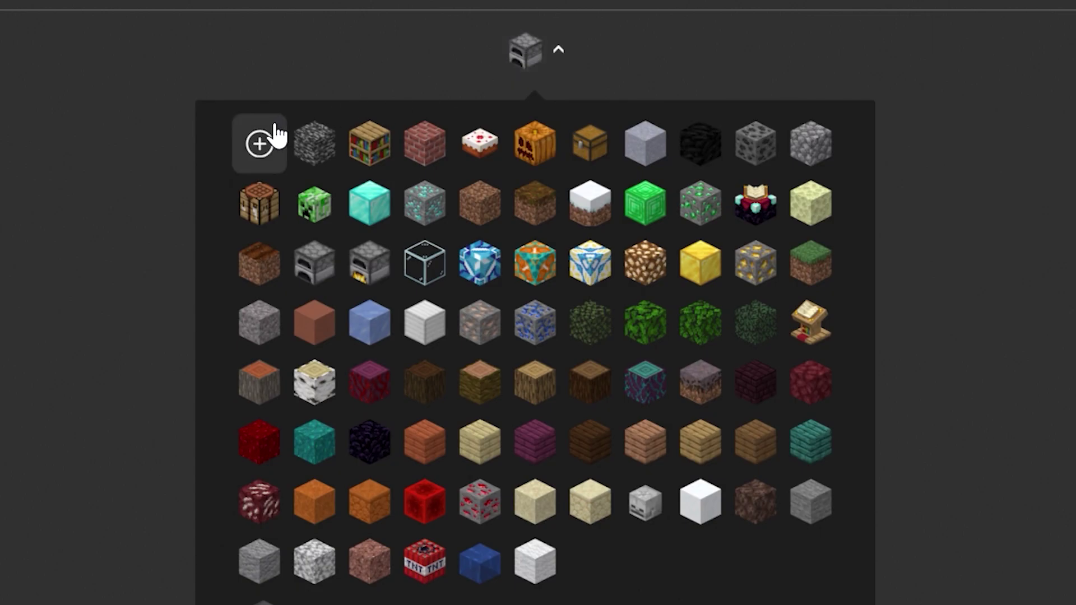
click(424, 562)
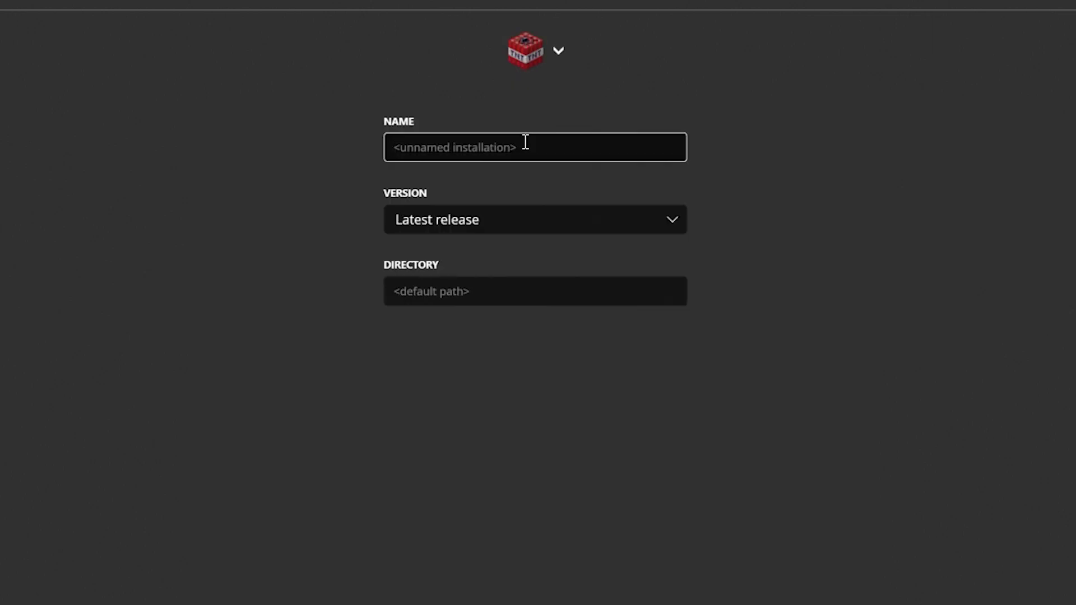
Browse the game versions offered for the new installation down to the 0.13 releases
click(661, 221)
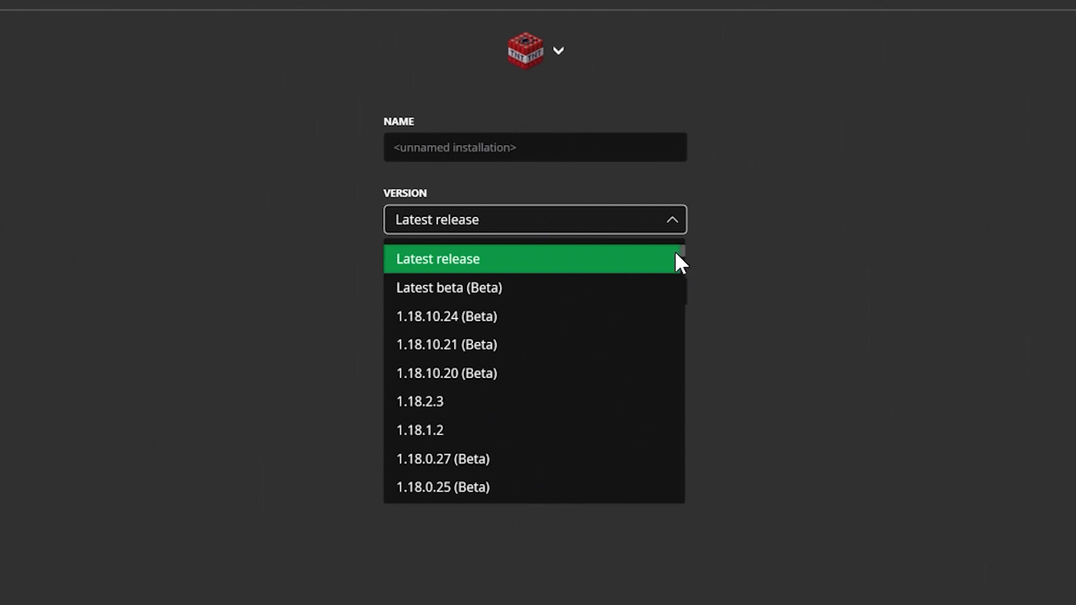
scroll(415, 400, down, 15)
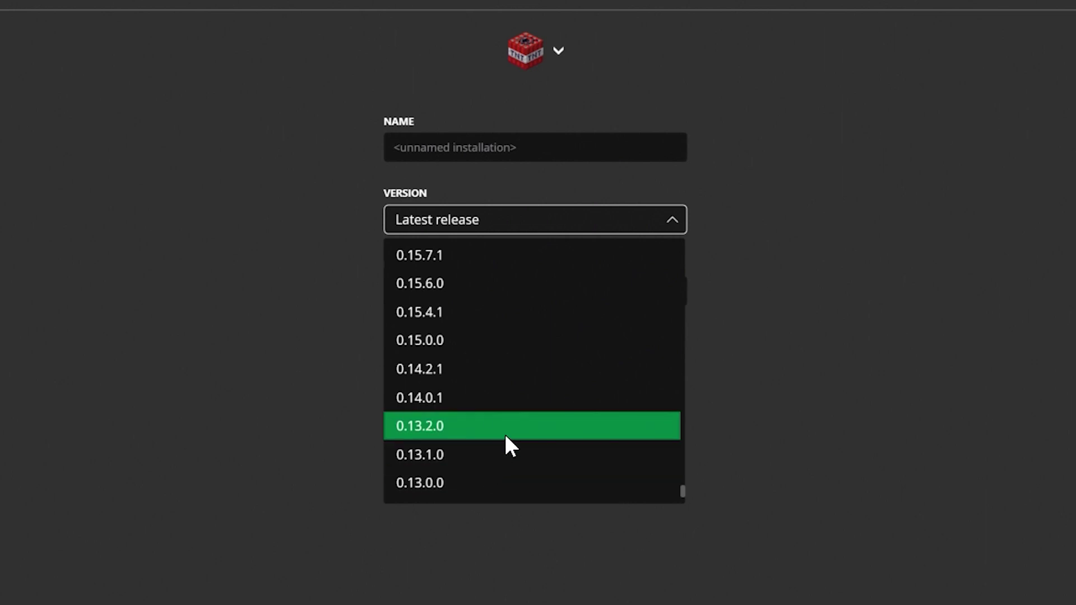
click(371, 257)
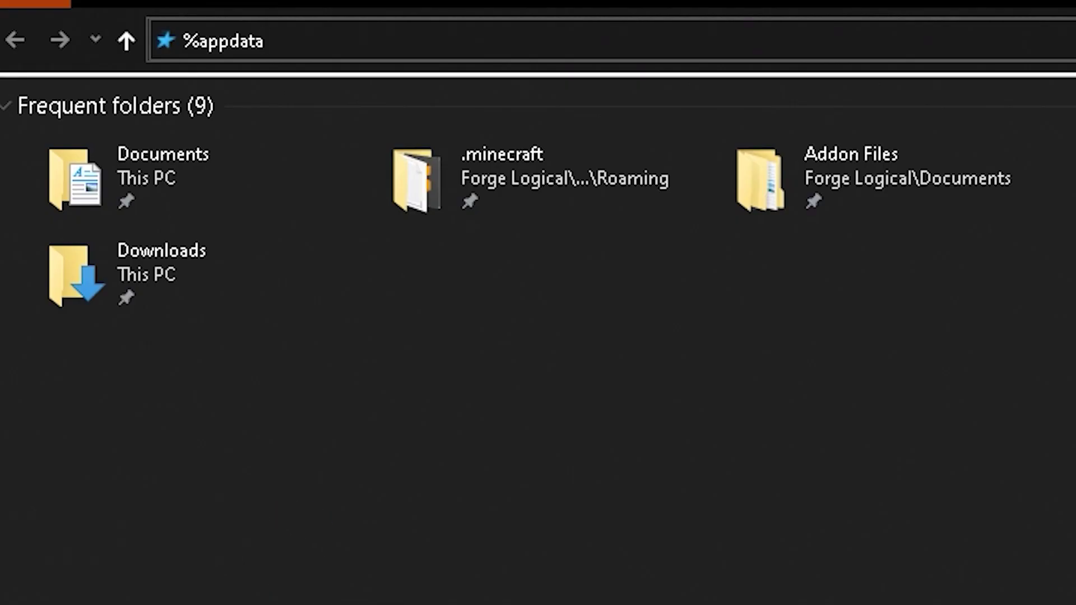
Open the .minecraft_bedrock folder under %appdata% in File Explorer and locate its installations and versions folders
text(%)
key(Return)
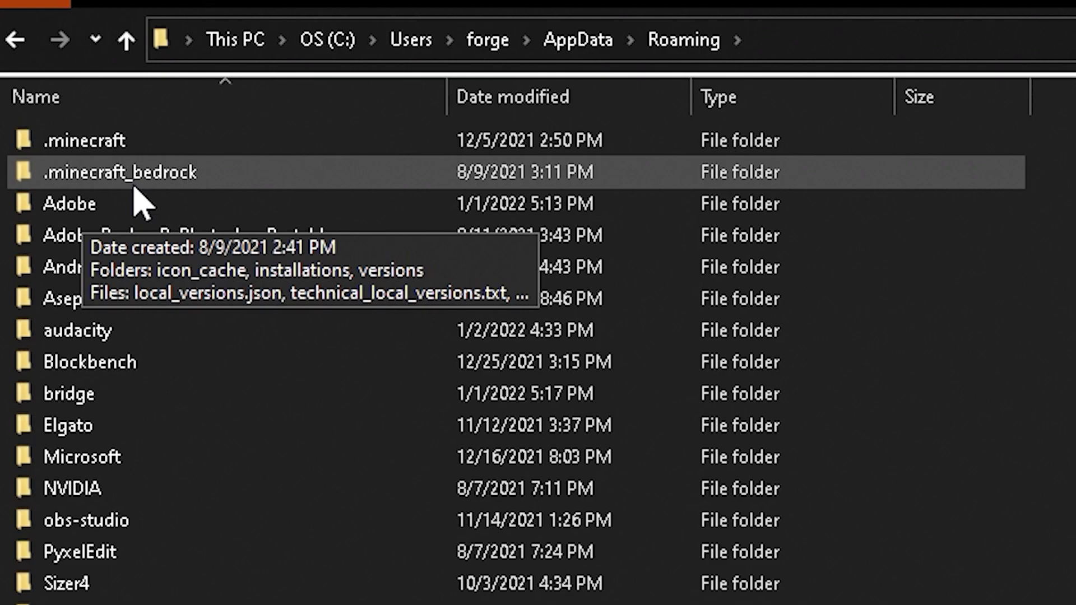
double_click(208, 177)
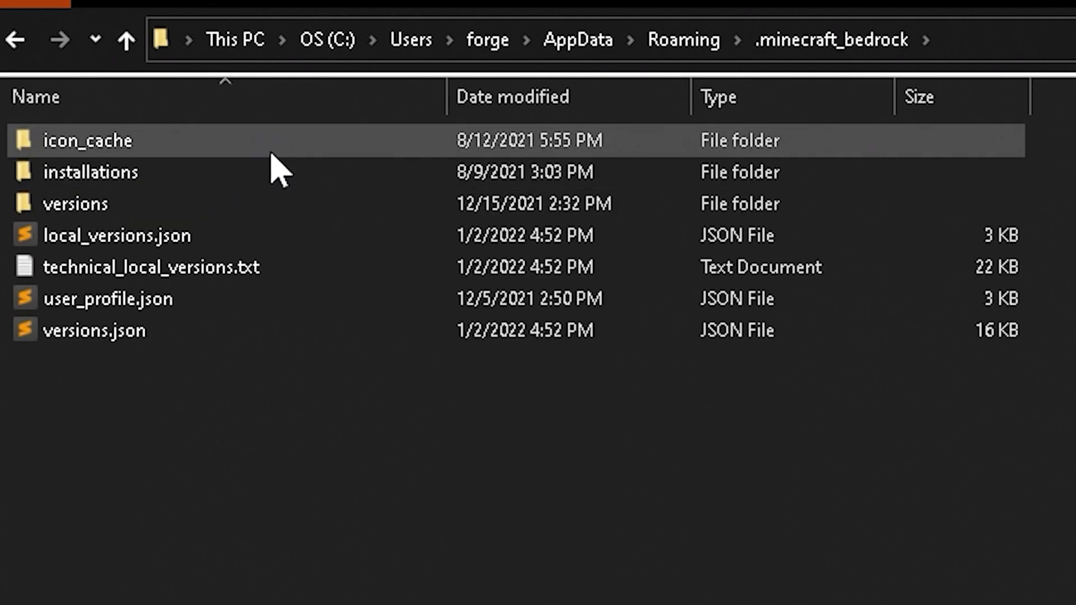
click(271, 183)
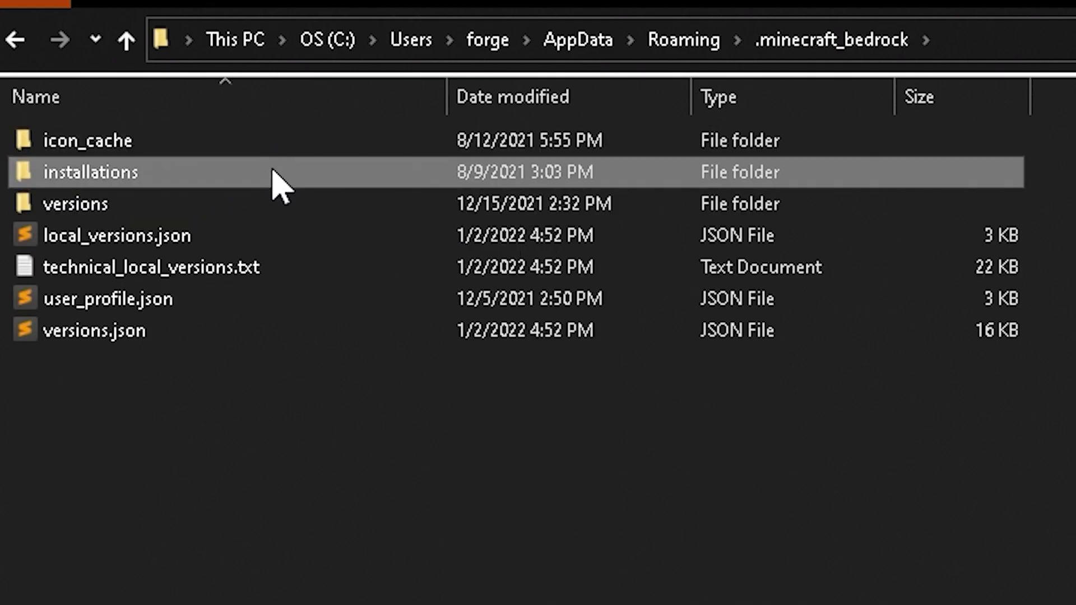
click(263, 211)
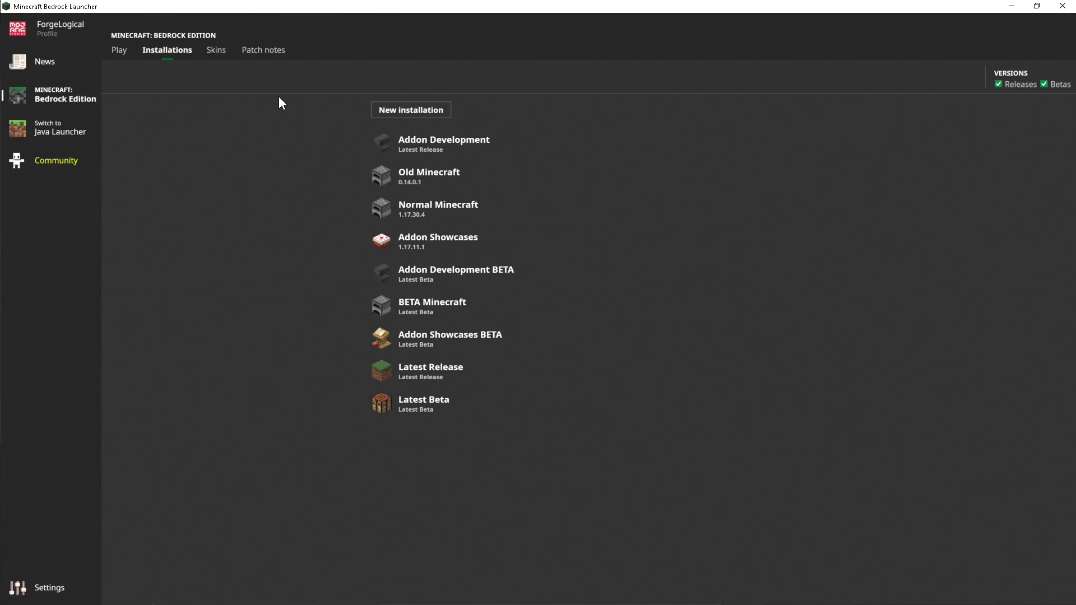
Create a new launcher profile named vbbv
click(72, 36)
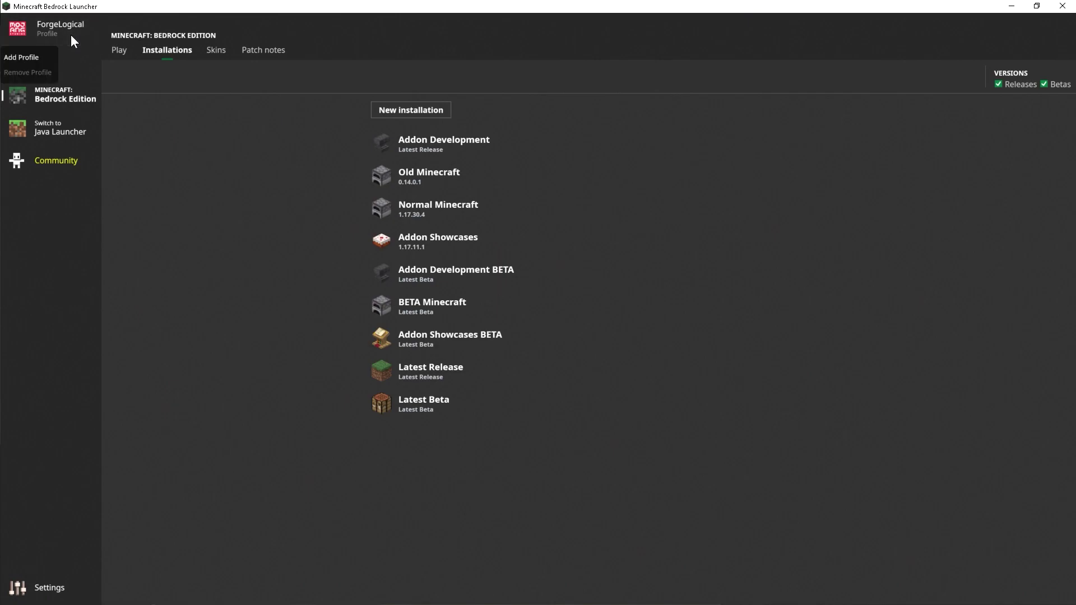
click(27, 56)
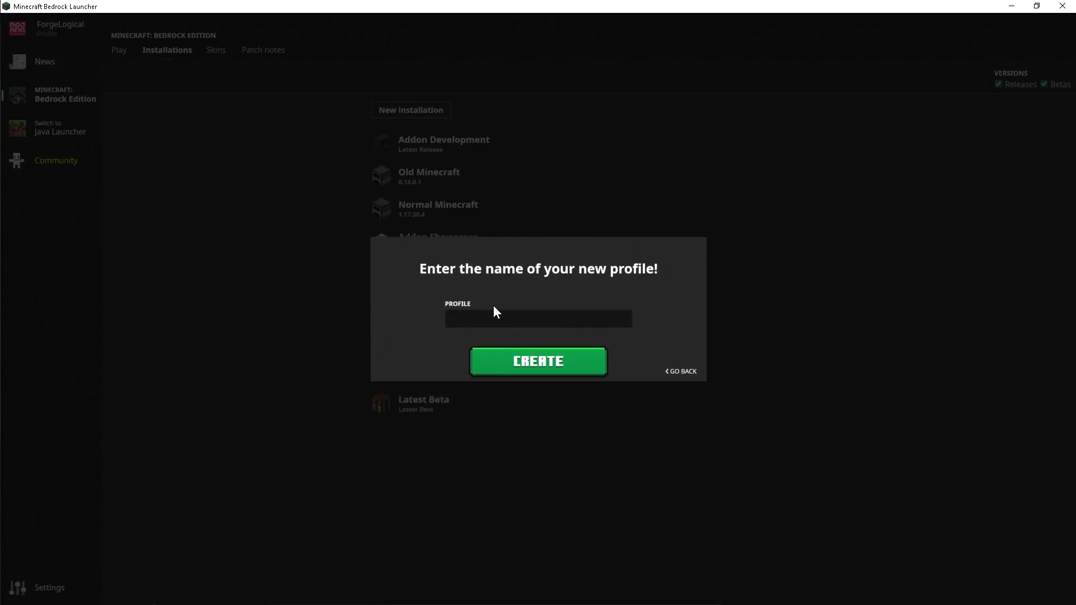
click(488, 322)
text(vbbv)
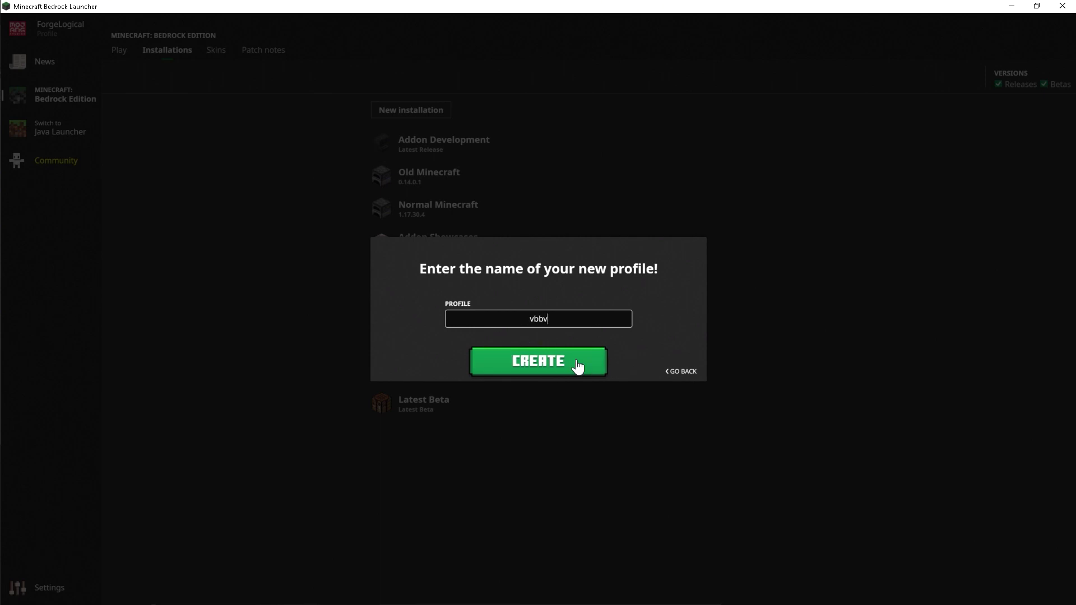
click(555, 367)
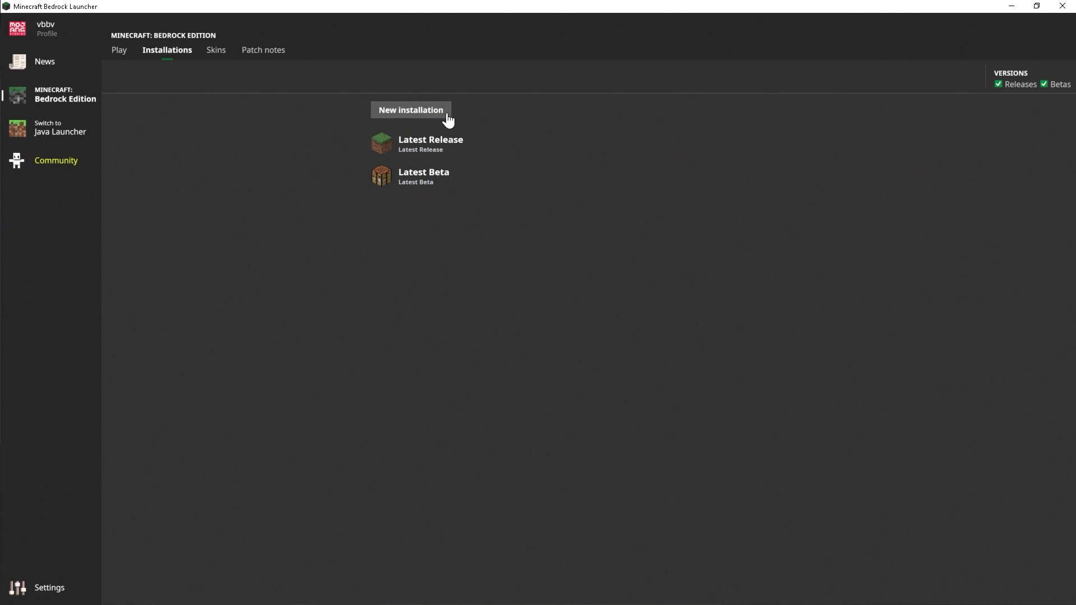
Remove the vbbv profile from the launcher
click(59, 37)
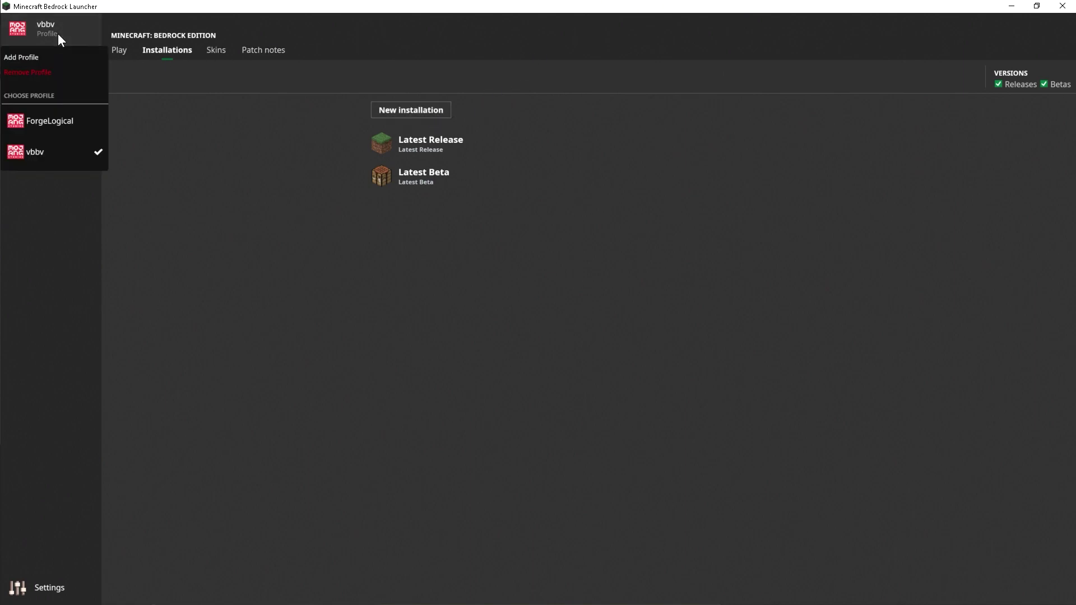
click(49, 71)
click(633, 359)
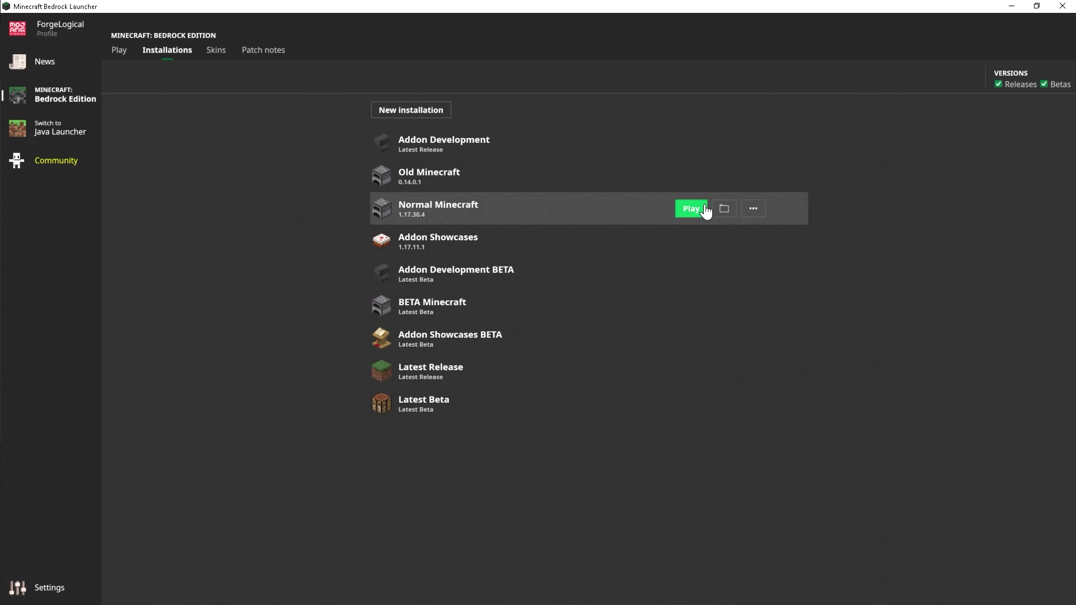
Launch the Old Minecraft installation
click(693, 209)
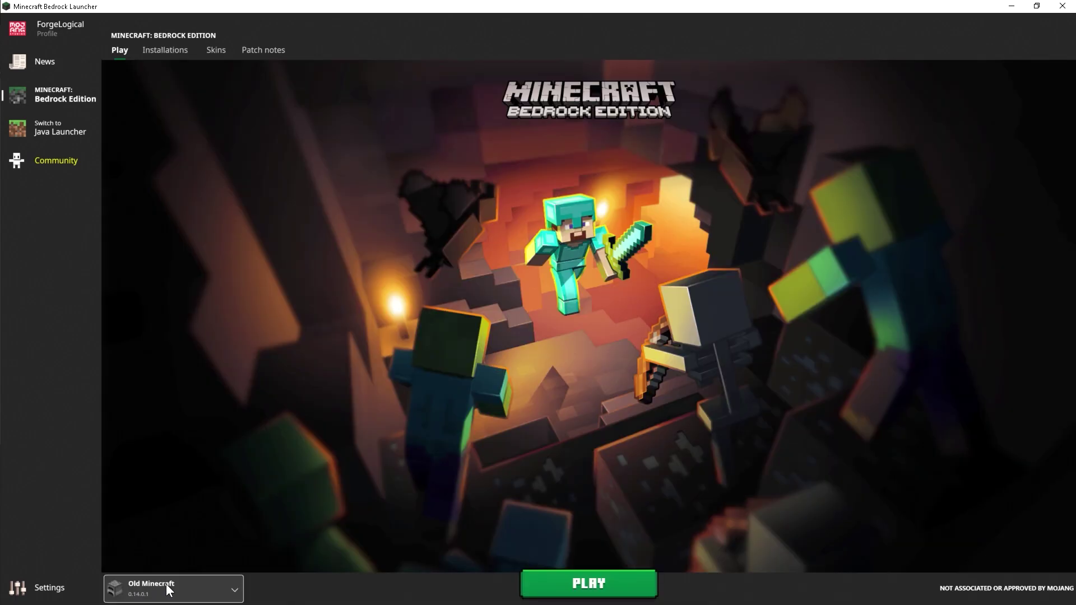
click(588, 584)
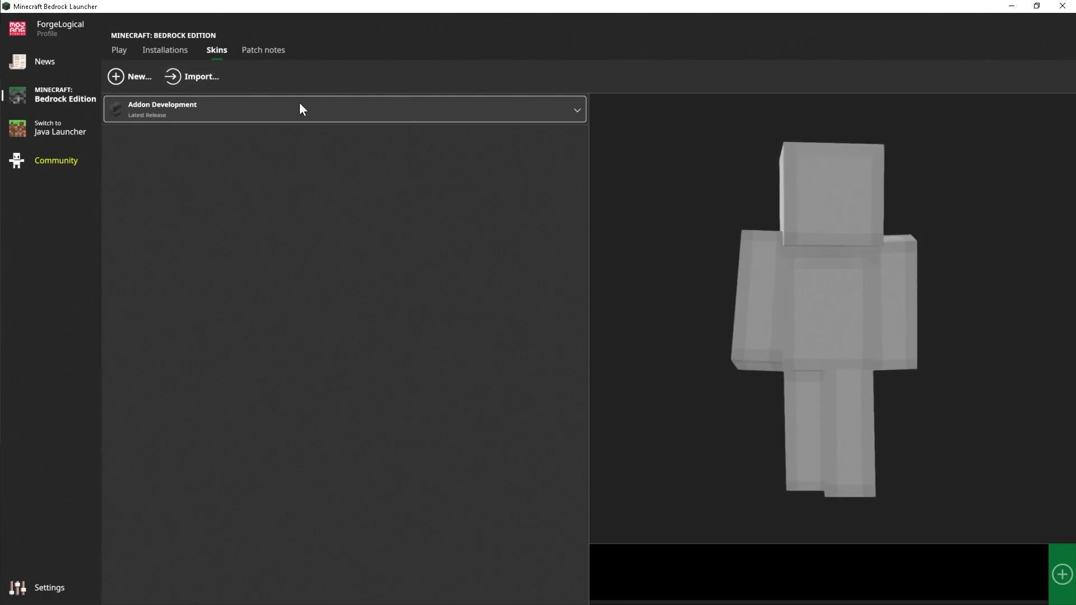
Browse the patch notes back to the 1.16 versions and open the Beta 1.16.100.52 notes
click(263, 49)
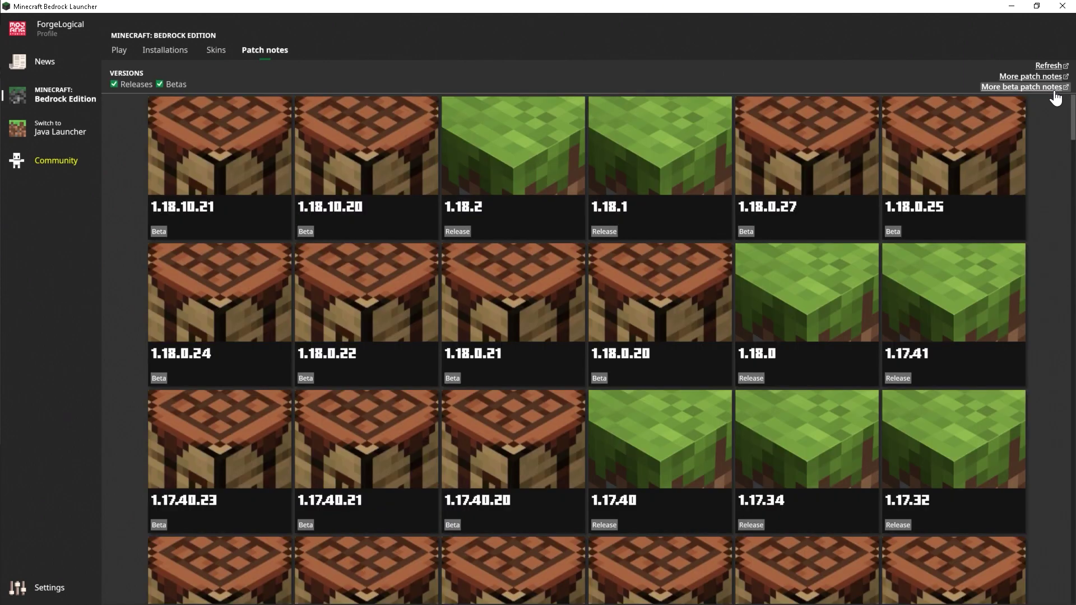
drag(1073, 110, 1047, 269)
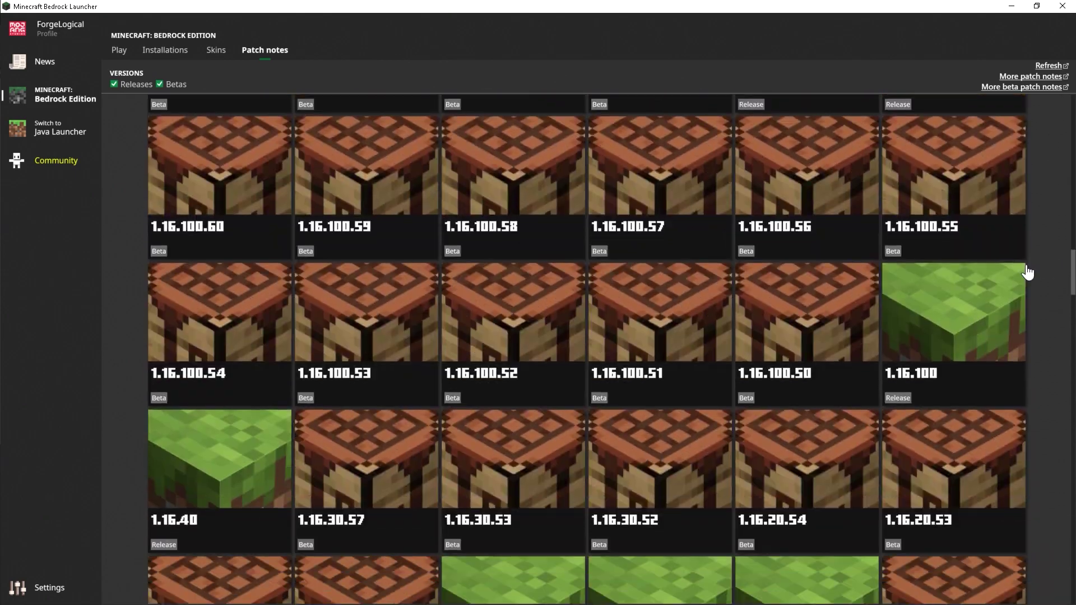
click(513, 342)
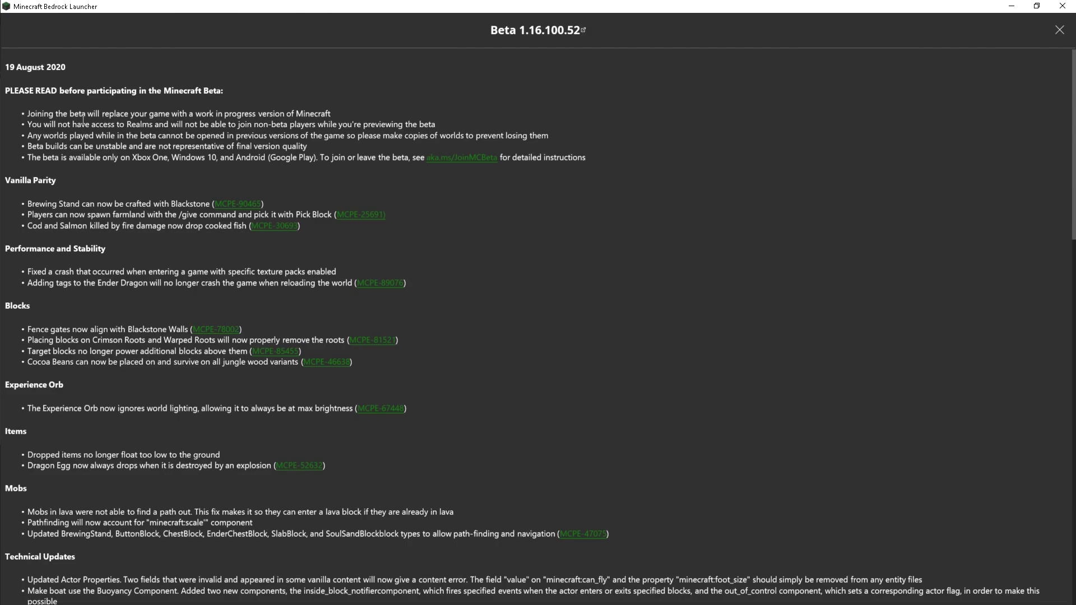
View the launcher's Community page and the Java / Dungeons section of the news
click(40, 158)
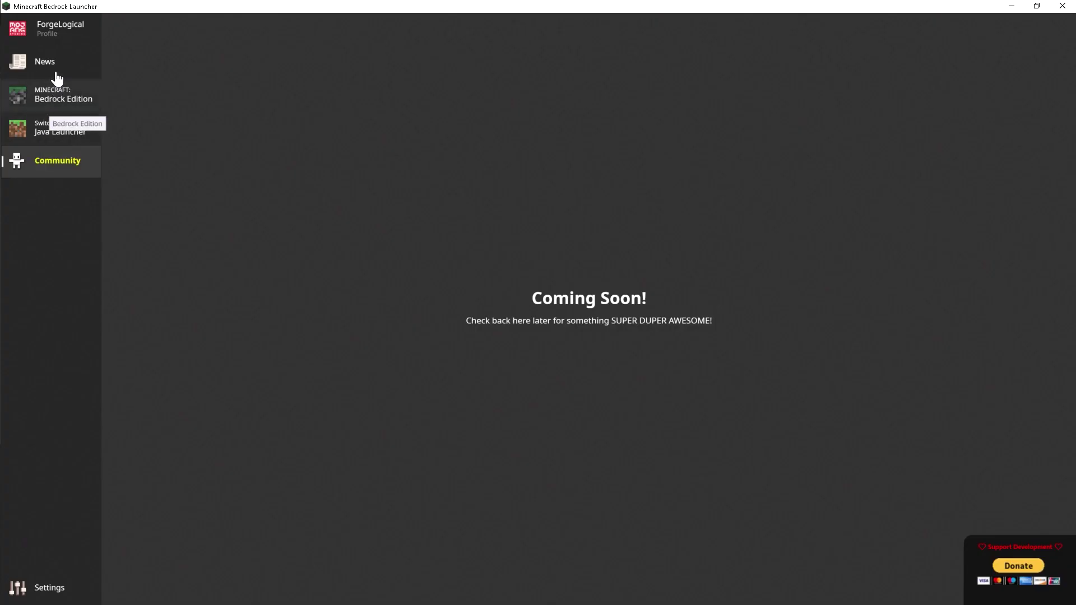
click(68, 63)
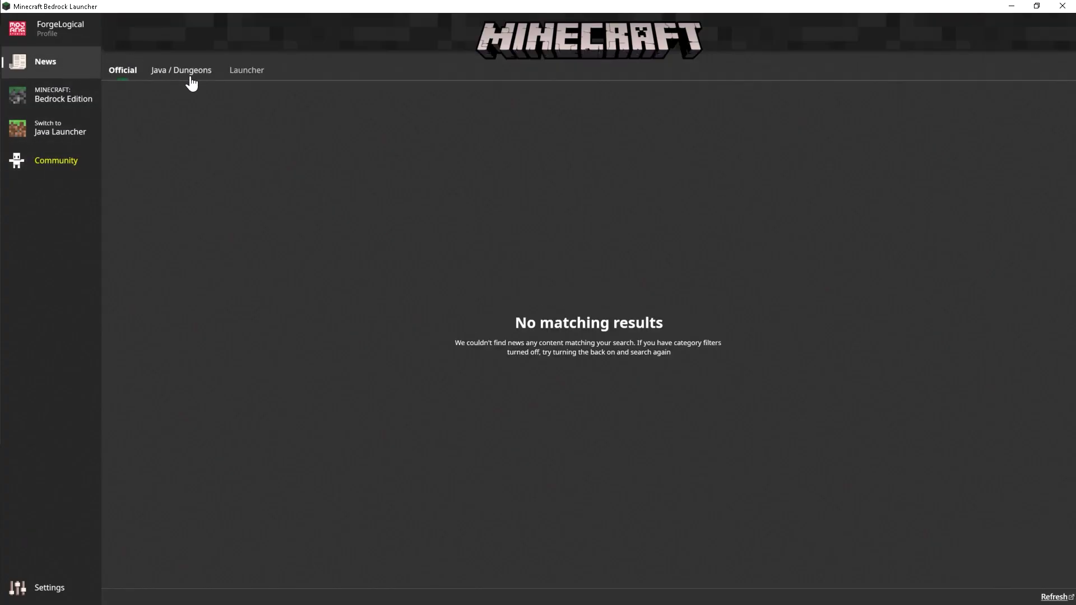
click(190, 79)
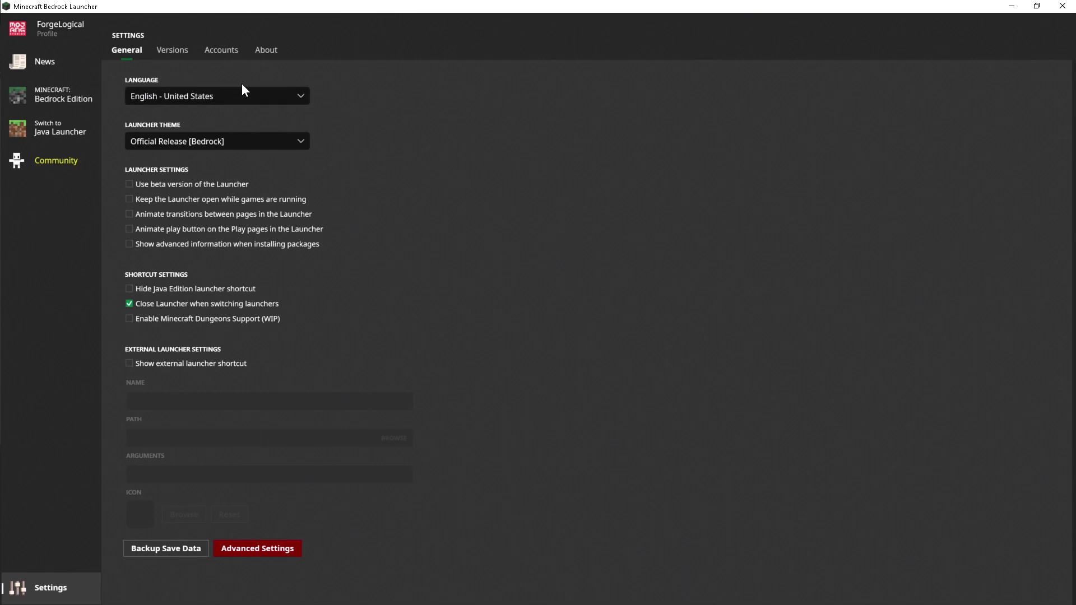
Preview the Original, Mid and Late Legacy Console Era launcher themes on the Bedrock Edition play page, ending with Late Legacy Console Era
click(189, 146)
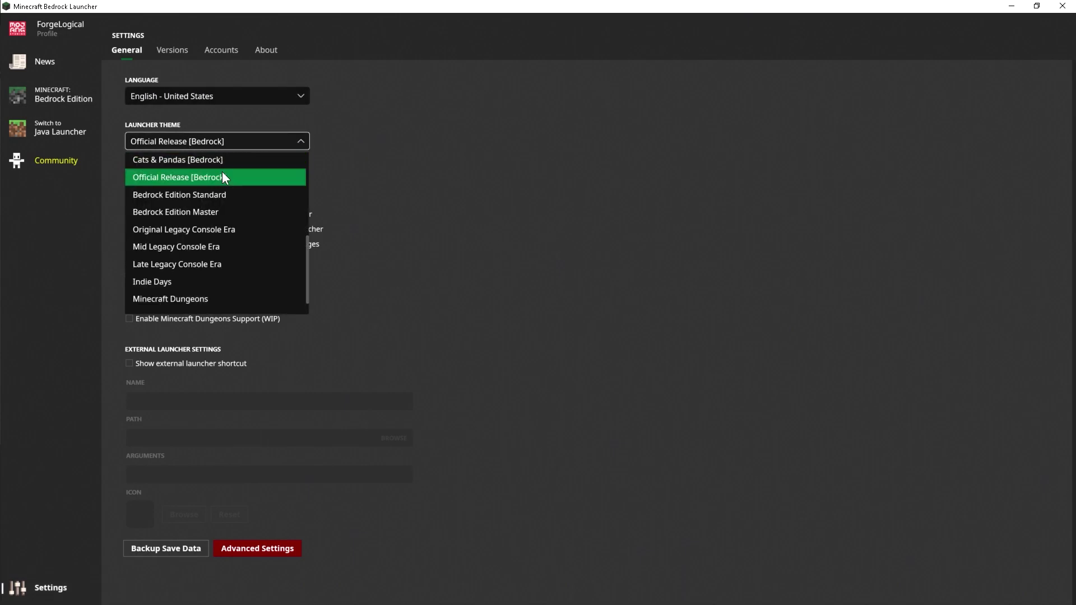
click(224, 229)
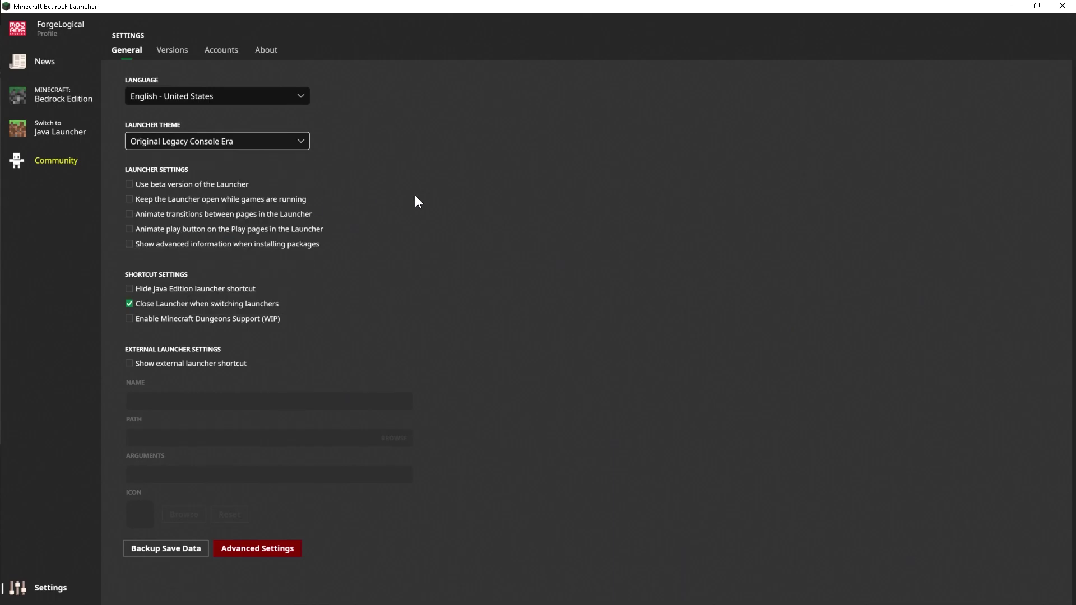
click(89, 106)
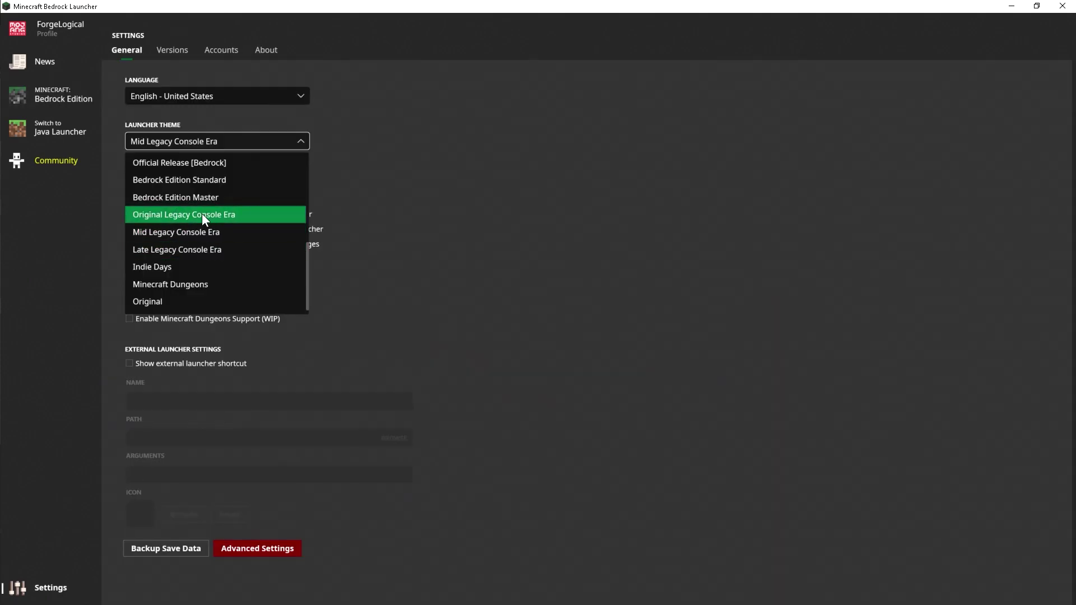
click(171, 228)
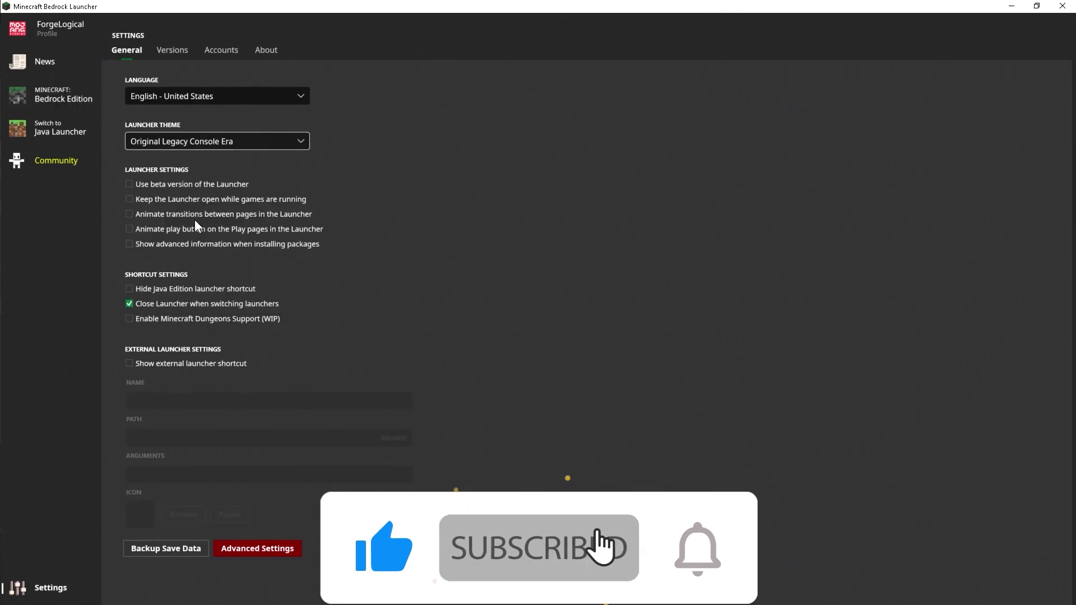
click(65, 97)
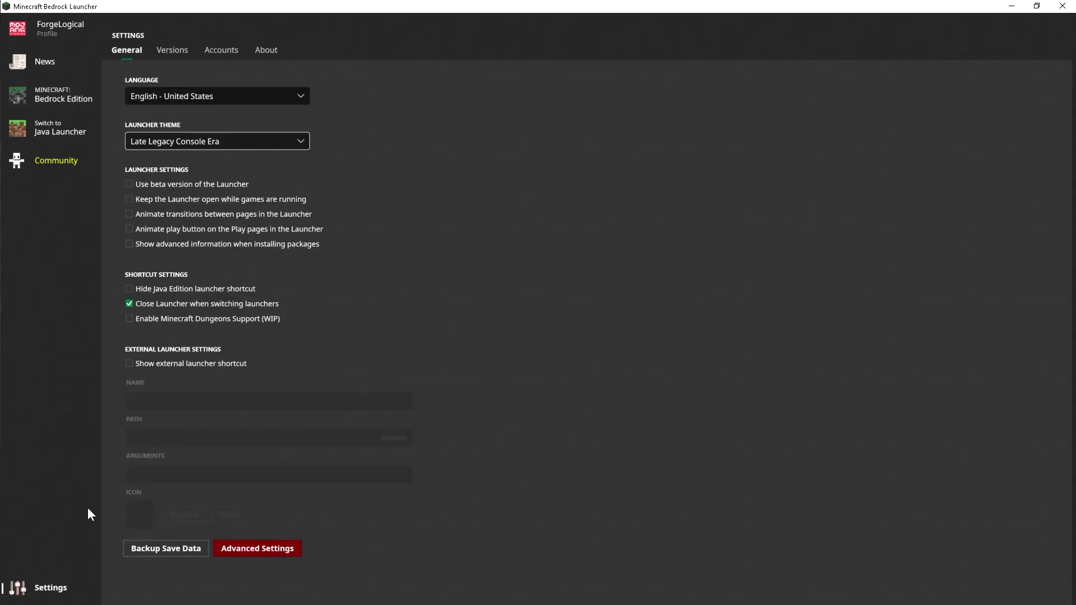
click(78, 100)
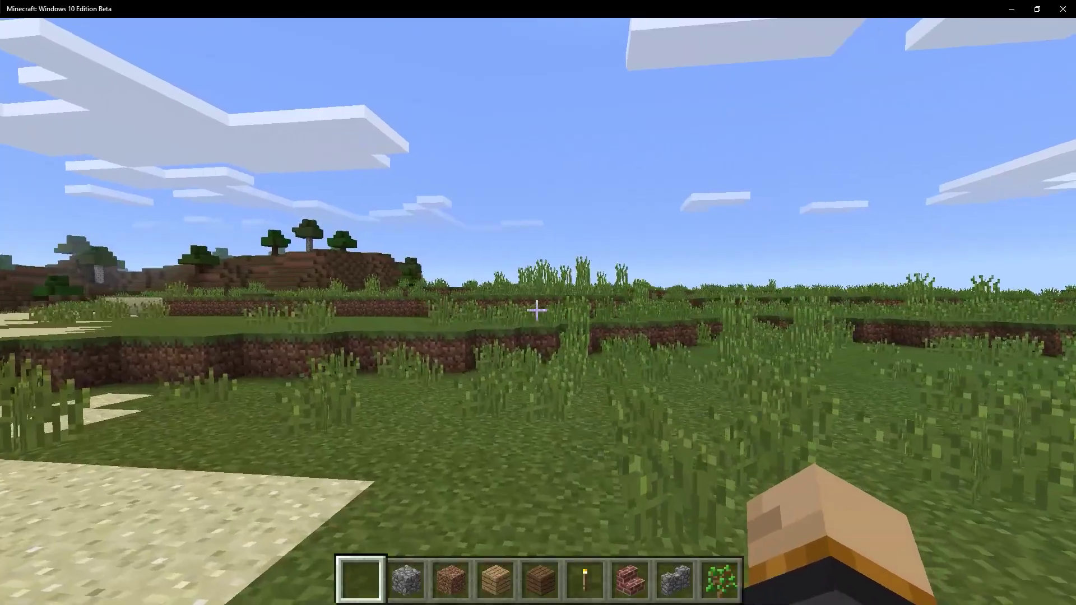
key(s)
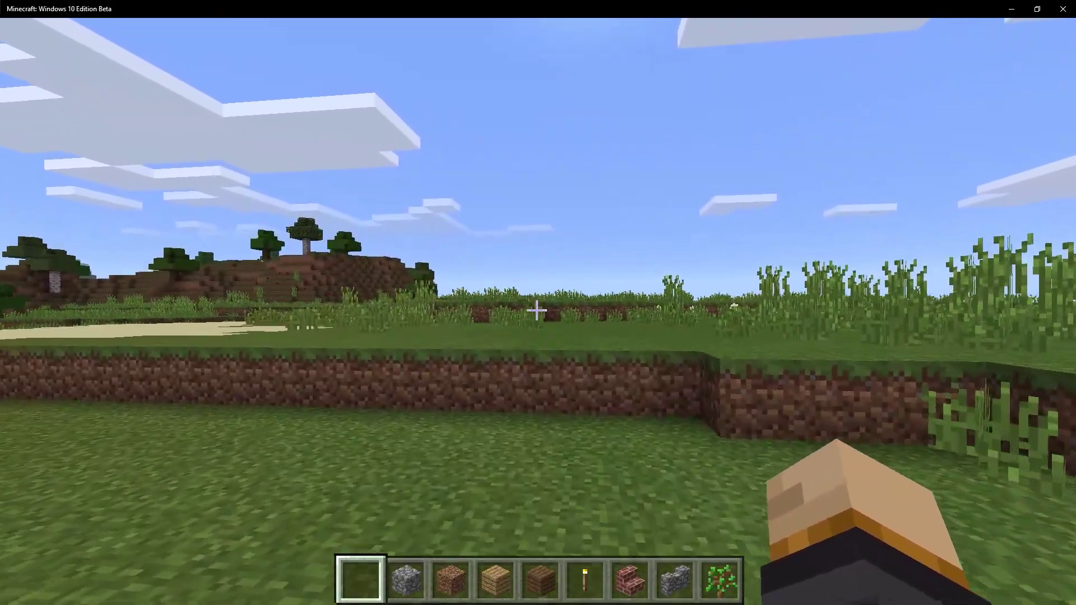
key(w)
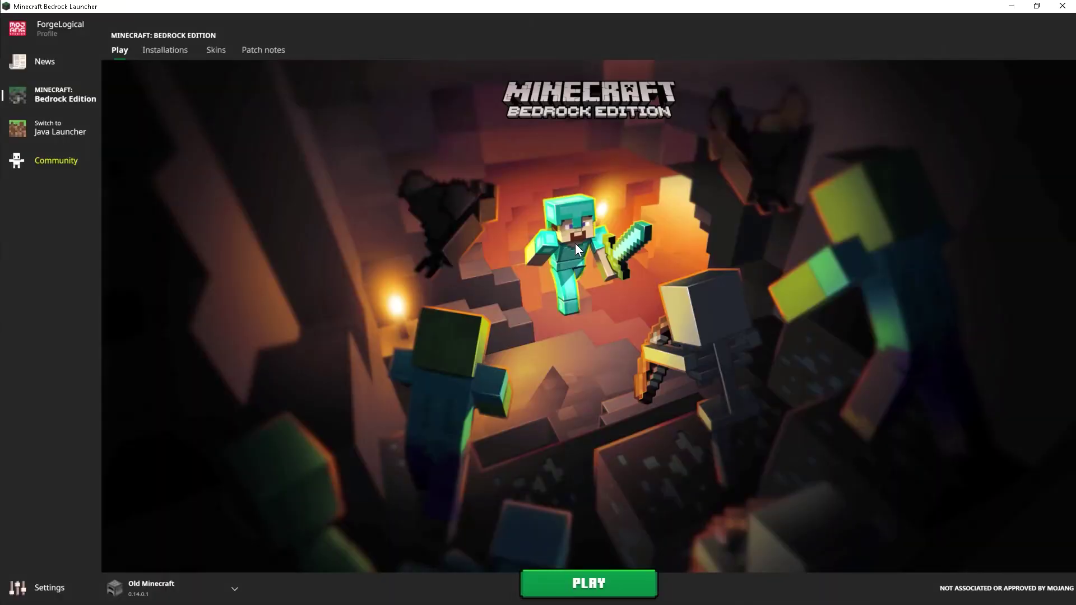